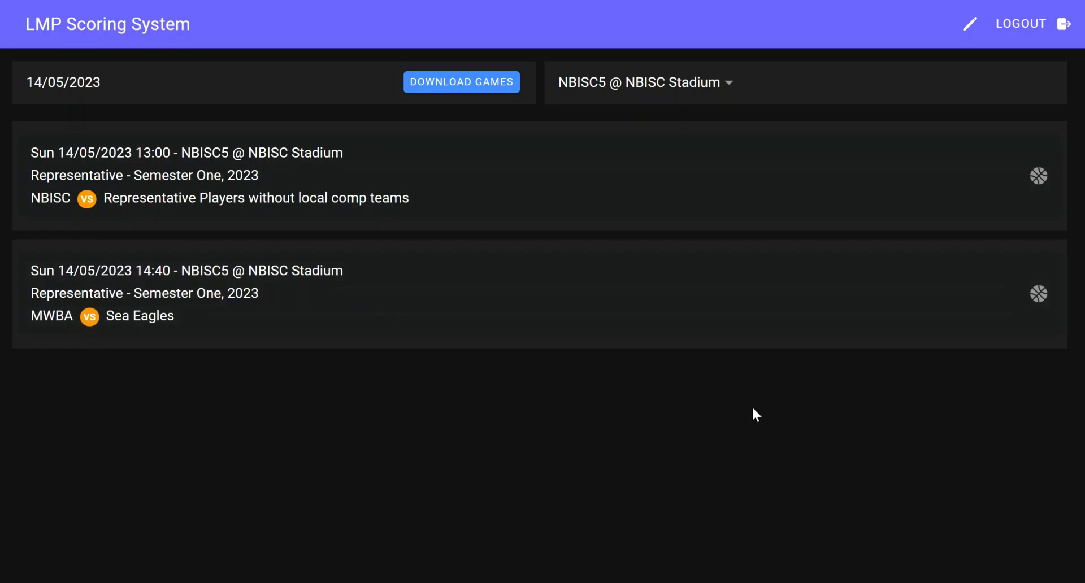
Open the 14:40 MWBA vs Sea Eagles game from the 14/05/2023 games list.
{"action": "left_click", "coordinate": [746, 290]}
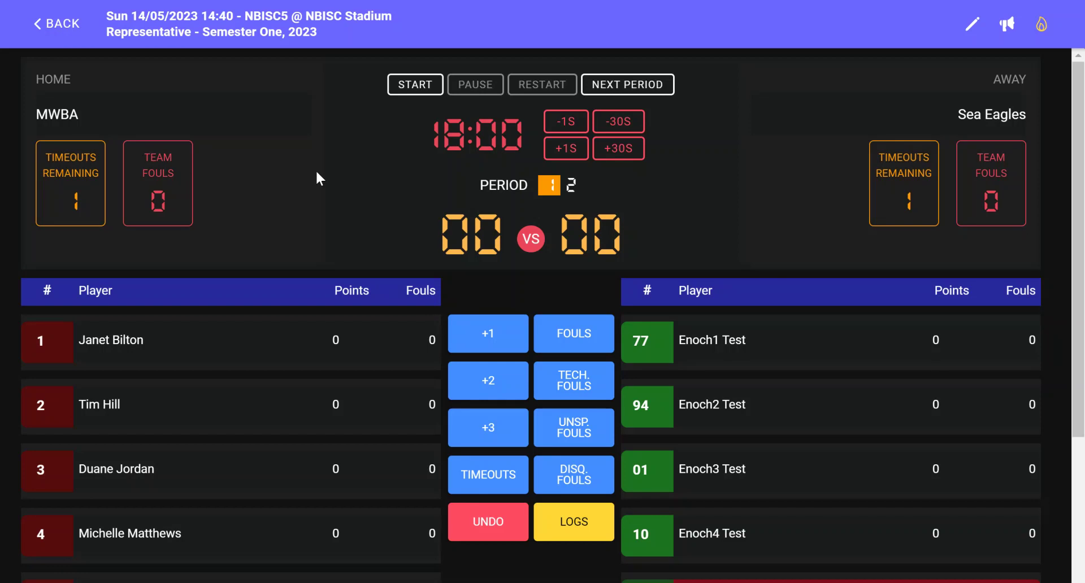
Switch the MWBA vs Sea Eagles scoreboard into lineup edit mode with the header pencil icon.
{"action": "left_click", "coordinate": [972, 24]}
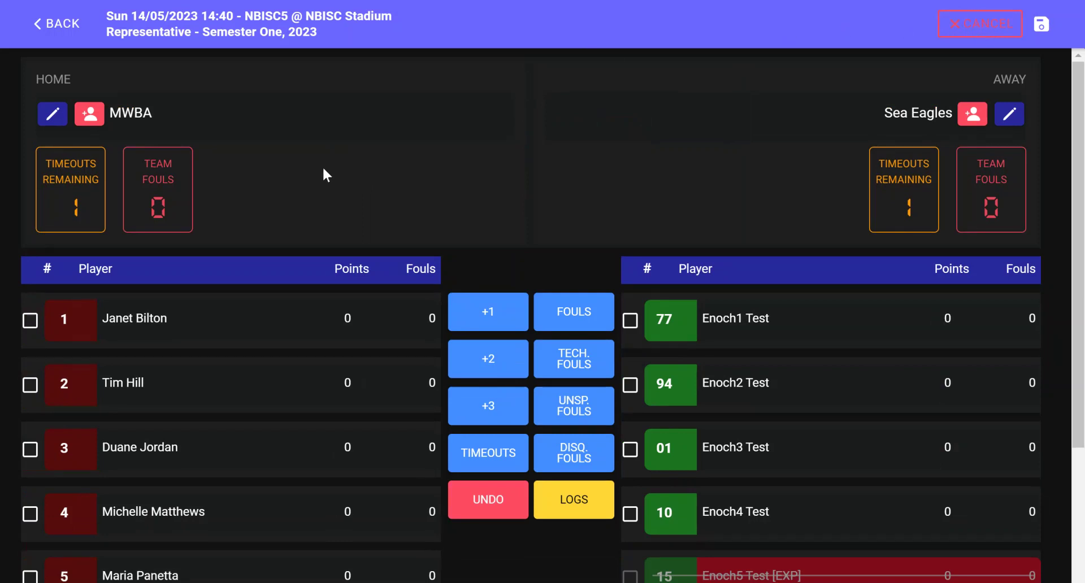
Mark MWBA players 1, 2, 3, 5, 6 and 7 as playing.
{"action": "left_click", "coordinate": [30, 323]}
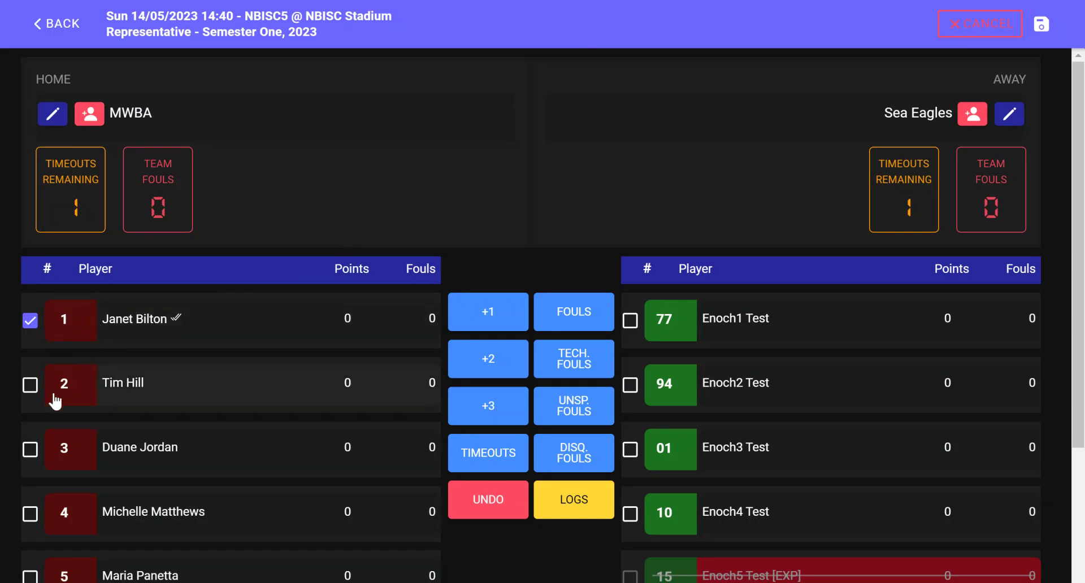
{"action": "left_click", "coordinate": [30, 386]}
{"action": "left_click", "coordinate": [30, 450]}
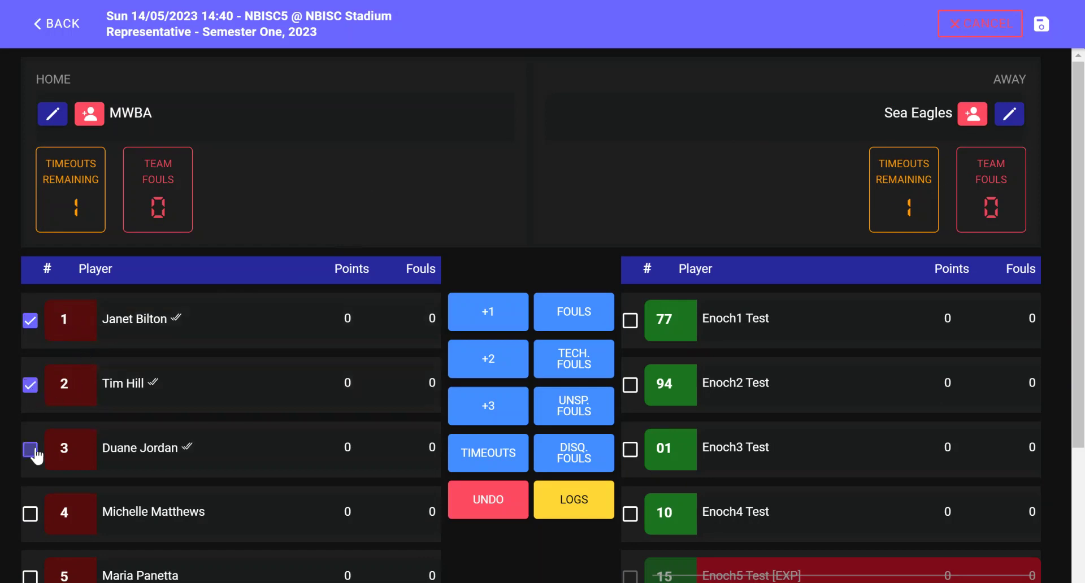
{"action": "scroll", "coordinate": [31, 452], "scroll_direction": "down", "scroll_amount": 3}
{"action": "left_click", "coordinate": [30, 379]}
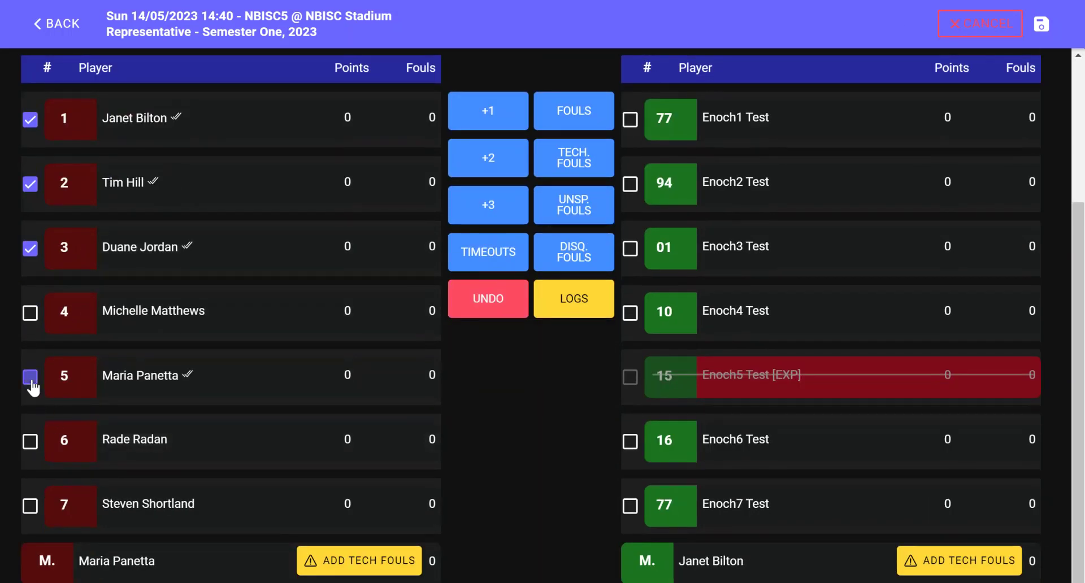
{"action": "left_click", "coordinate": [29, 441]}
{"action": "left_click", "coordinate": [27, 505]}
Mark Sea Eagles players 77, 94, 01, 16 and the second 77 as playing.
{"action": "left_click", "coordinate": [630, 120]}
{"action": "left_click", "coordinate": [630, 185]}
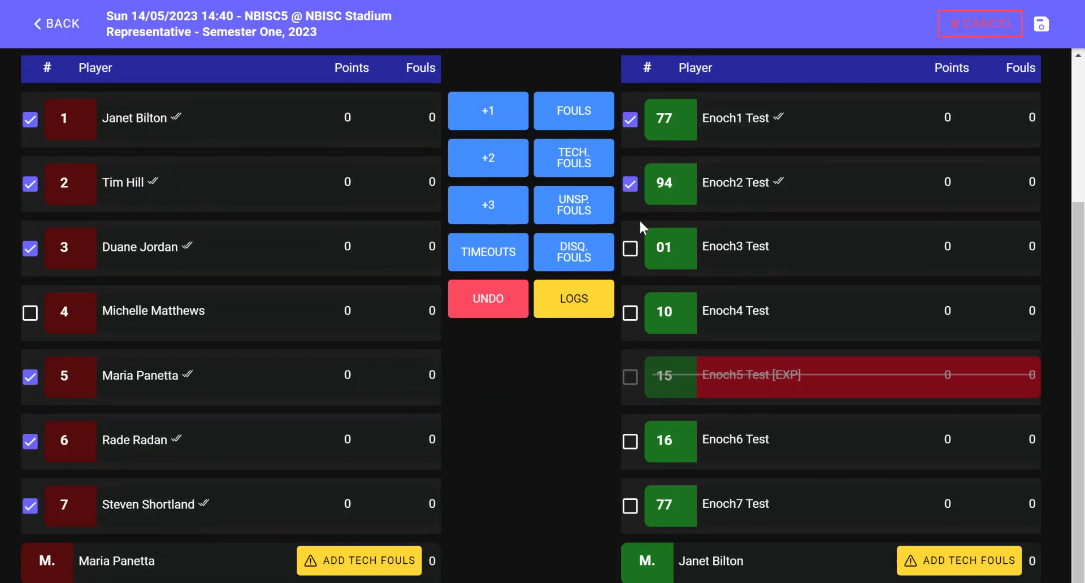
{"action": "left_click", "coordinate": [631, 250]}
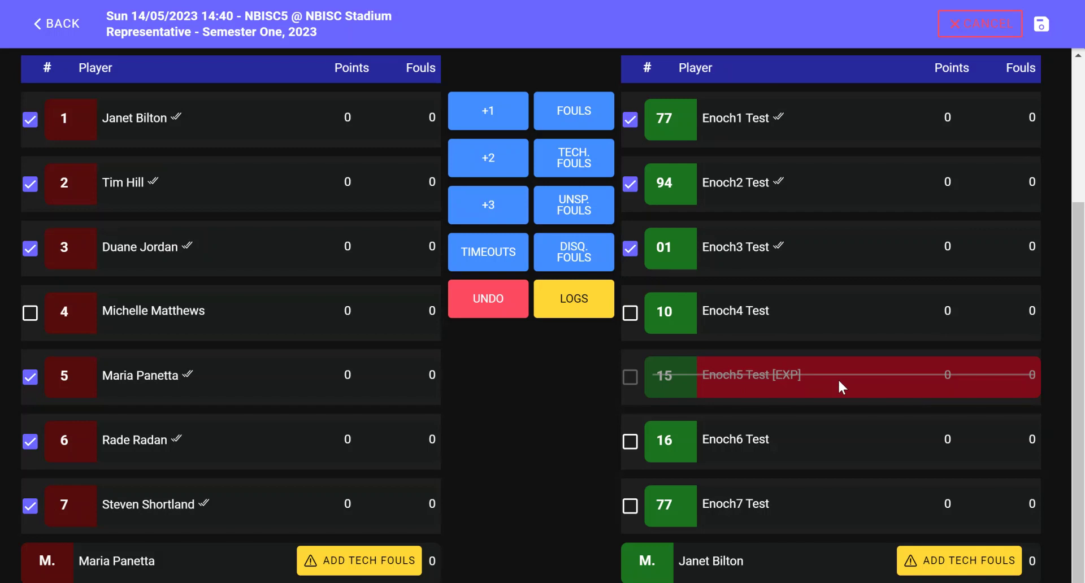
{"action": "left_click", "coordinate": [631, 442]}
{"action": "left_click", "coordinate": [629, 505]}
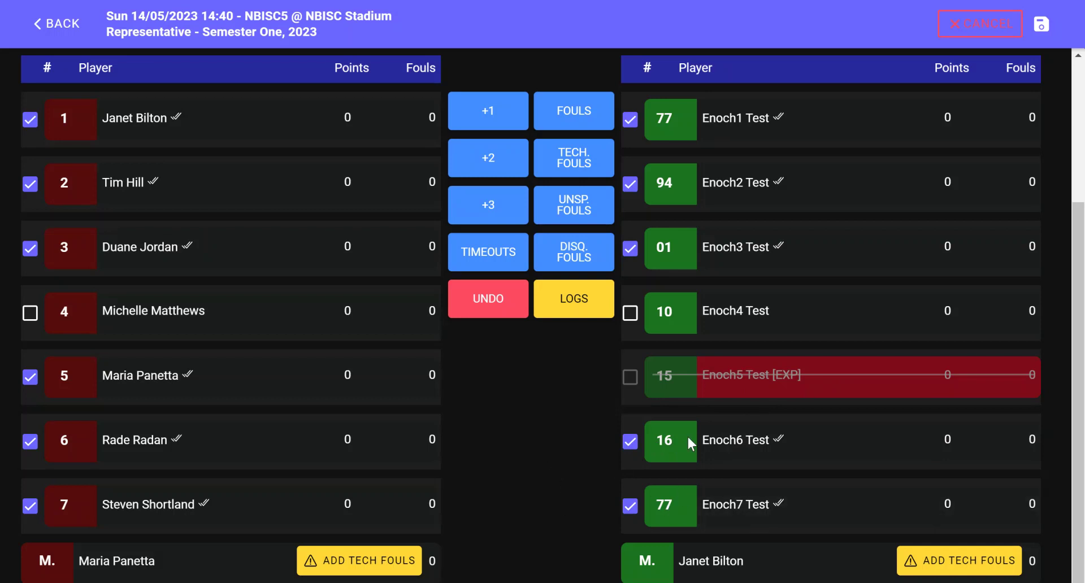
Clear the duplicate-number warning by changing the second Sea Eagles 77 to 45, then save.
{"action": "left_click", "coordinate": [1041, 25]}
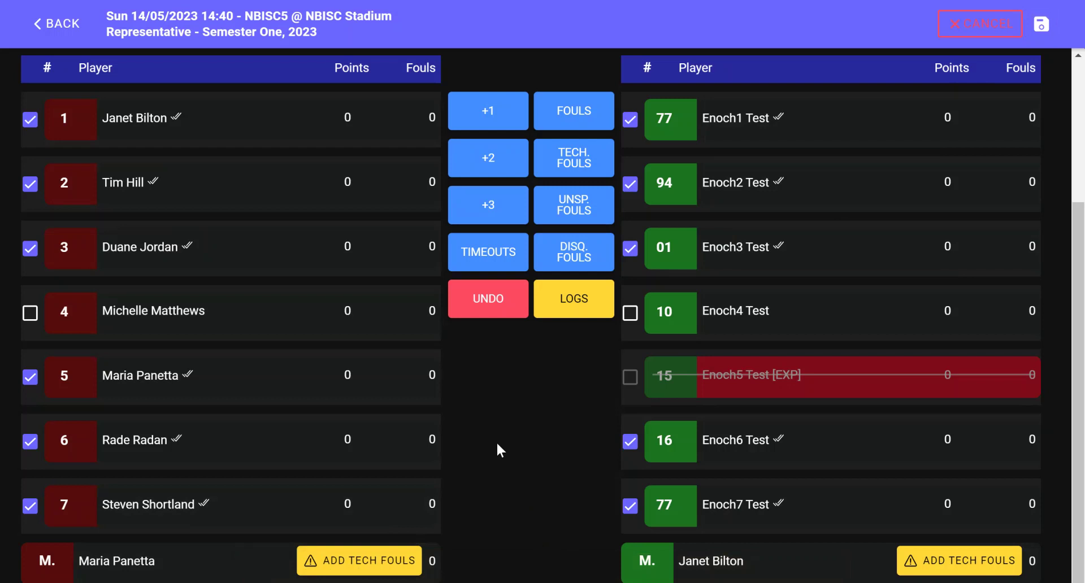
{"action": "left_click", "coordinate": [668, 505]}
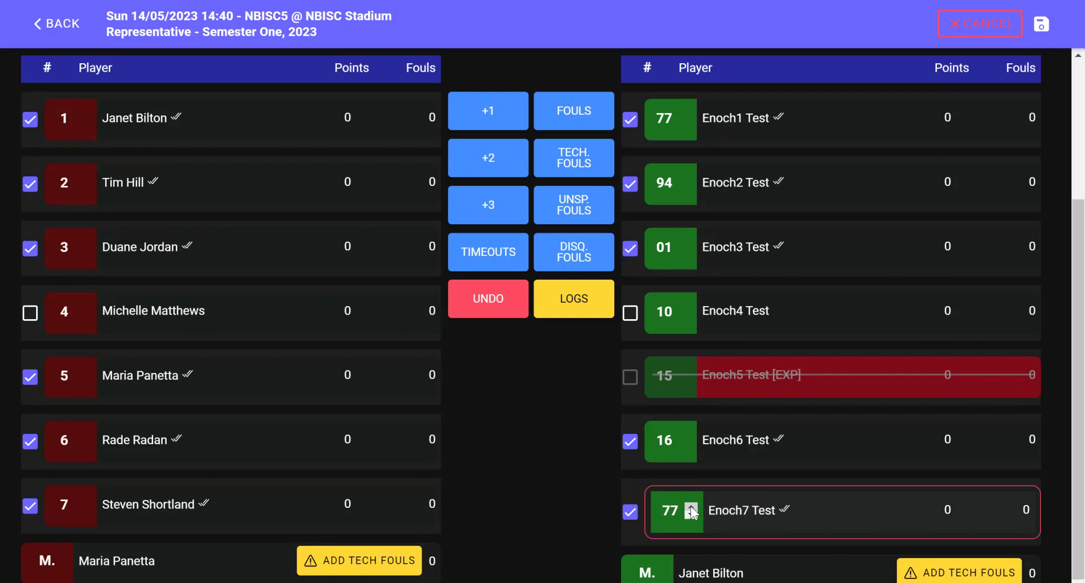
{"action": "left_click_drag", "start_coordinate": [679, 510], "coordinate": [660, 511]}
{"action": "left_click", "coordinate": [541, 403]}
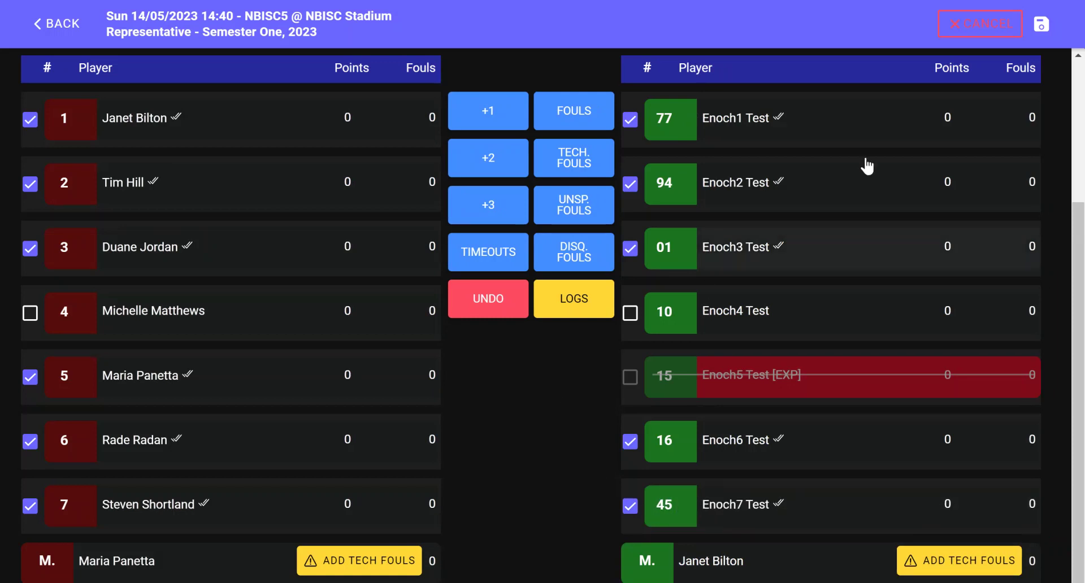
{"action": "left_click", "coordinate": [1044, 25]}
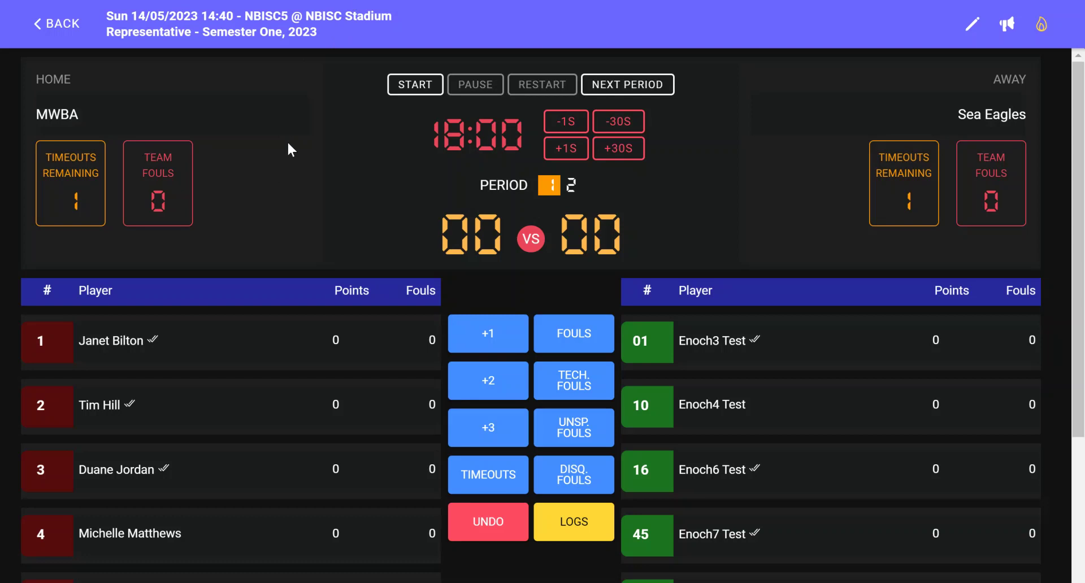
Start the period 1 clock from 18:00 and select MWBA's number 1.
{"action": "left_click", "coordinate": [414, 86]}
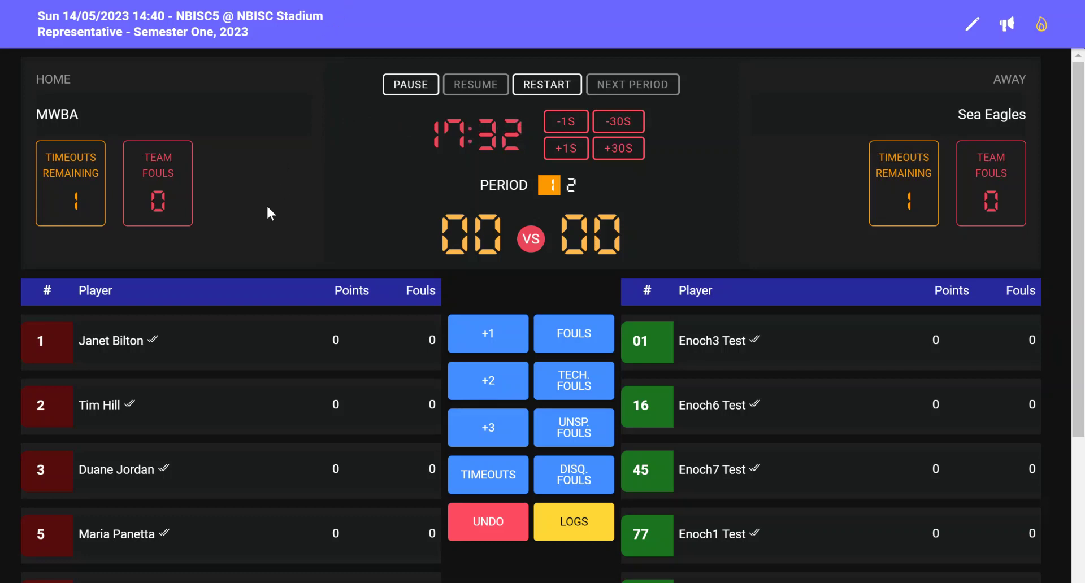
{"action": "left_click", "coordinate": [143, 343]}
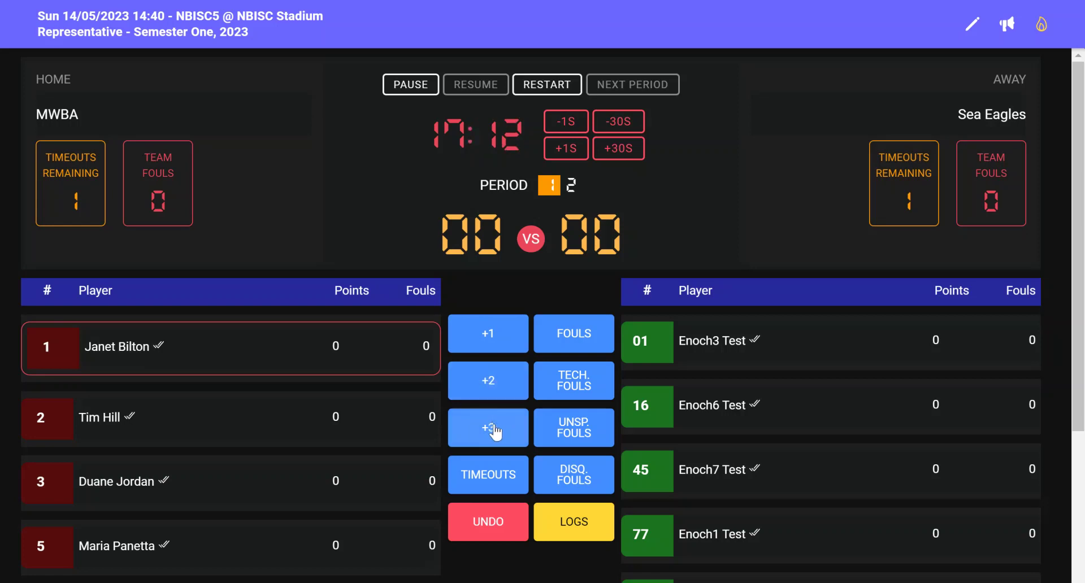
Award 2 points each to MWBA #1, Sea Eagles #16 and #45, then foul #16.
{"action": "left_click", "coordinate": [502, 386]}
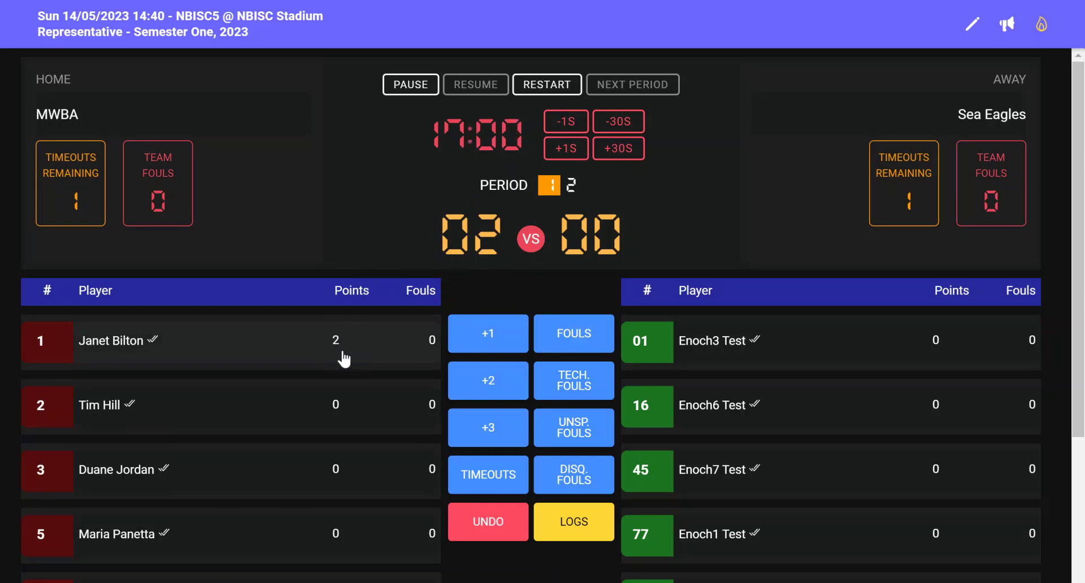
{"action": "left_click", "coordinate": [792, 407]}
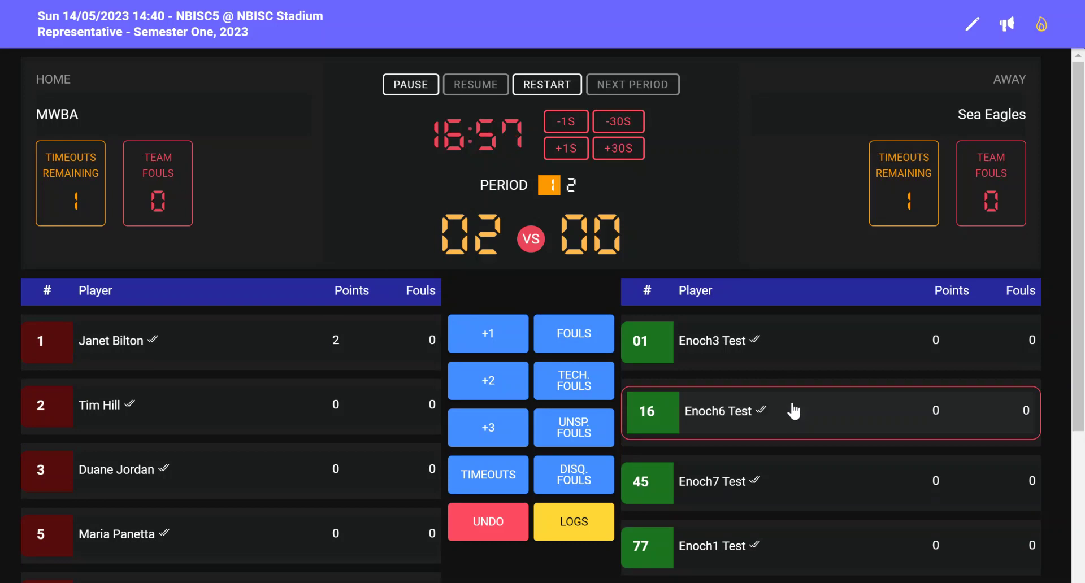
{"action": "left_click", "coordinate": [481, 383]}
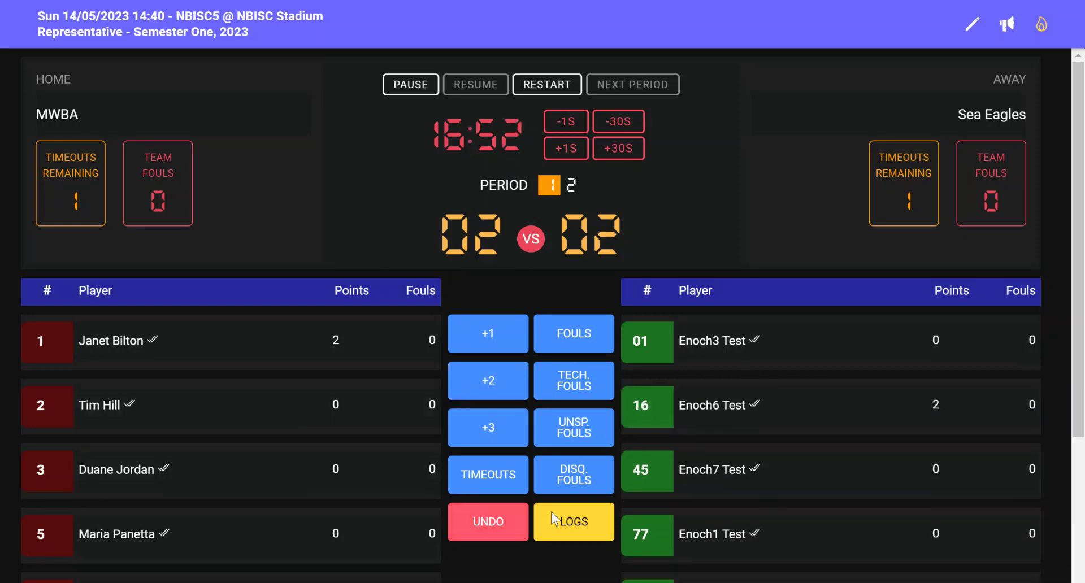
{"action": "left_click", "coordinate": [721, 456]}
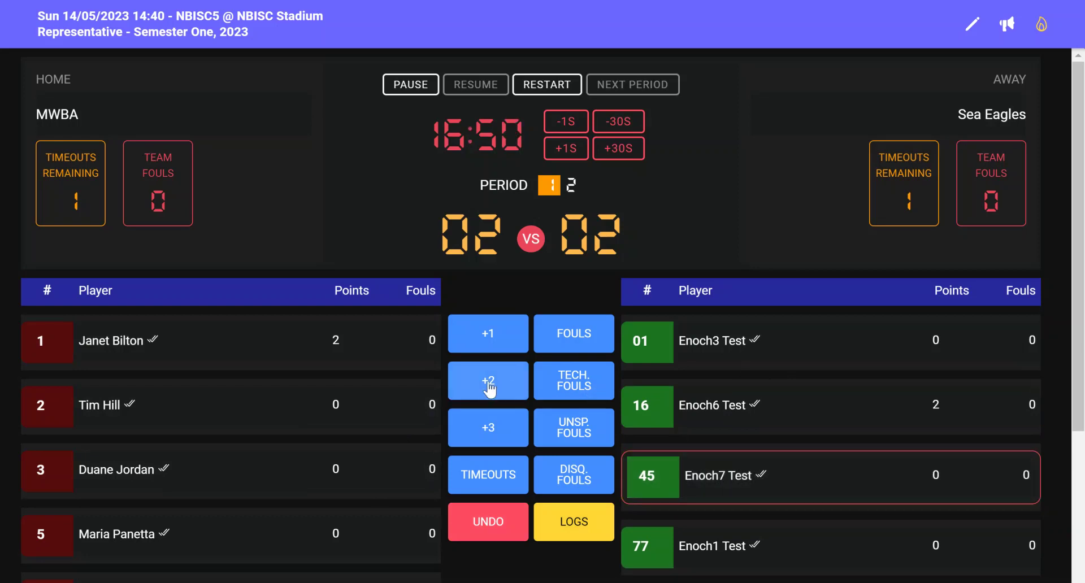
{"action": "left_click", "coordinate": [488, 385]}
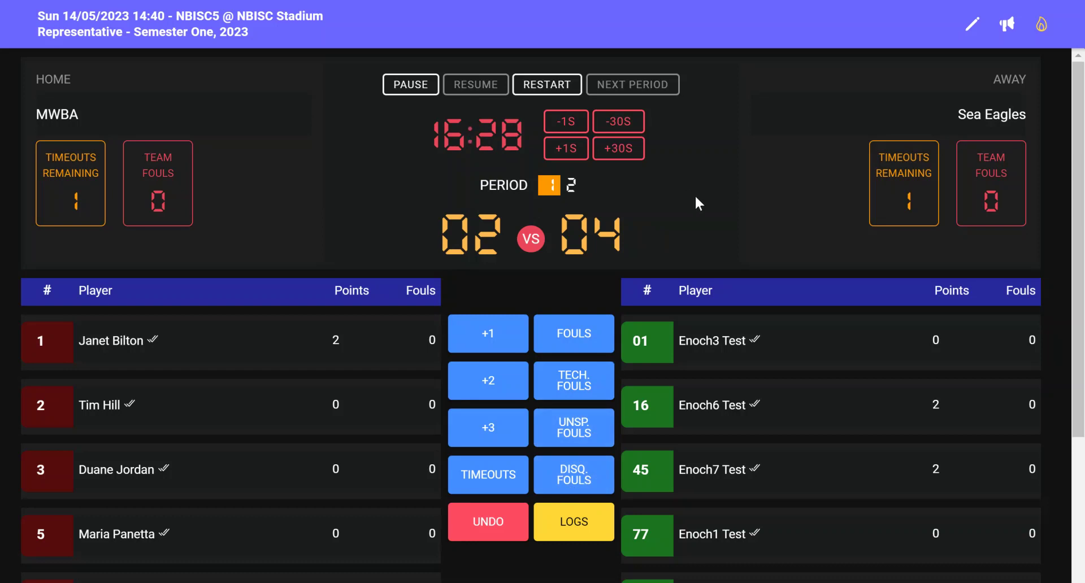
{"action": "left_click", "coordinate": [726, 411]}
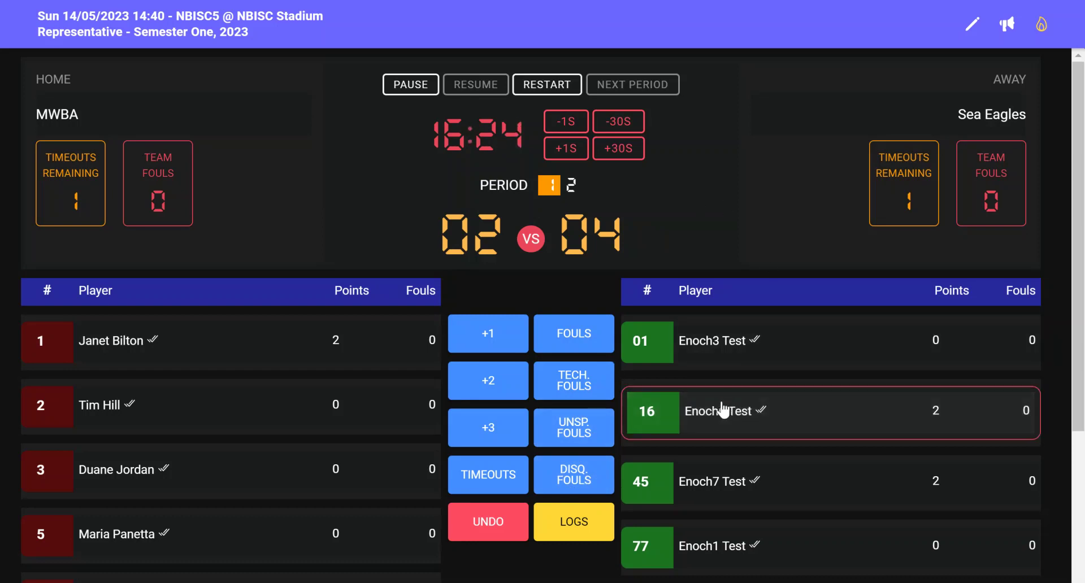
{"action": "left_click", "coordinate": [584, 339]}
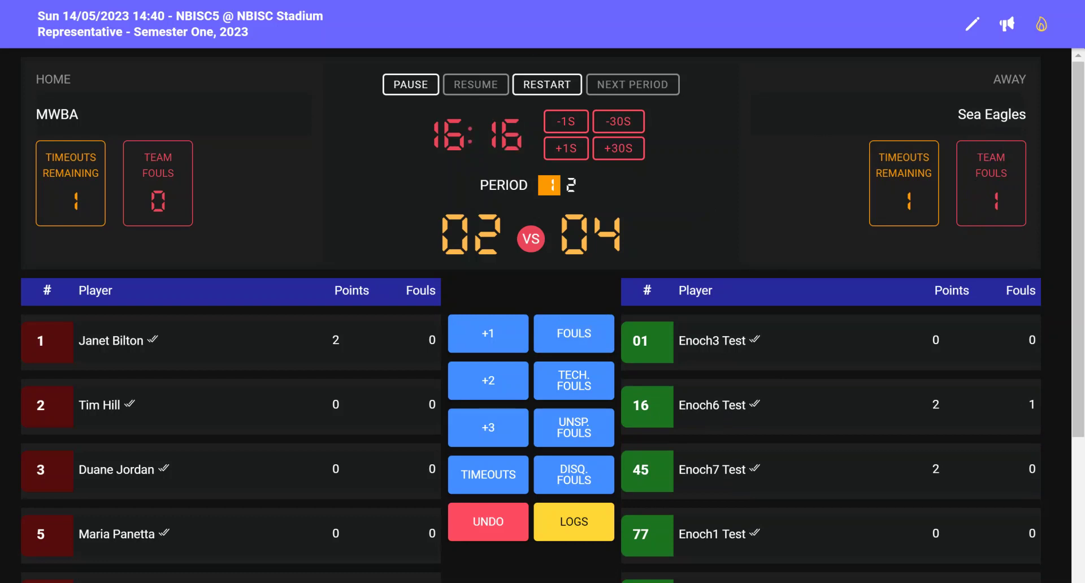
Charge MWBA's player #2 with a personal foul.
{"action": "left_click", "coordinate": [201, 406]}
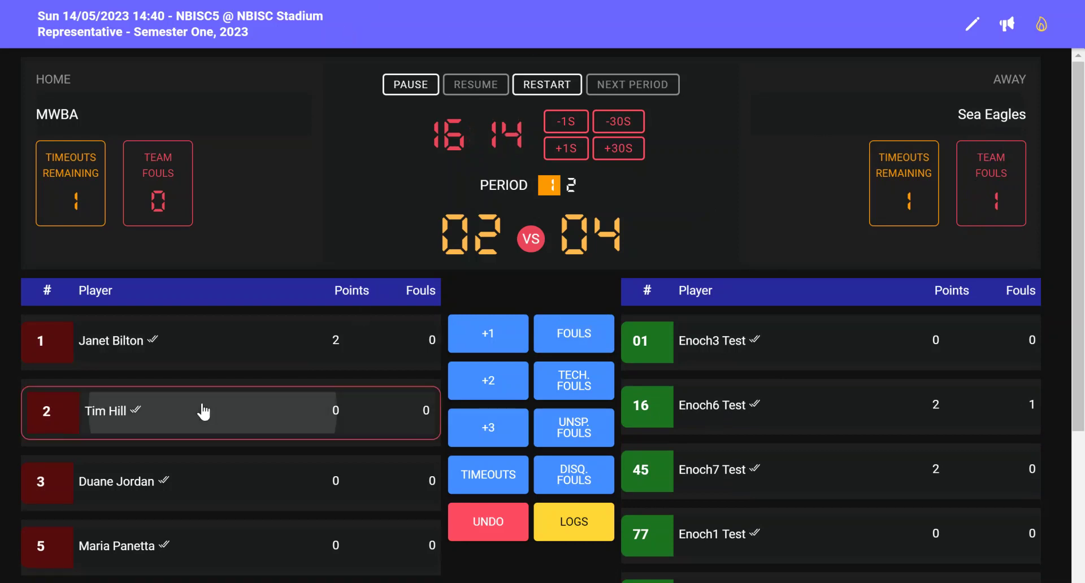
{"action": "left_click", "coordinate": [571, 338]}
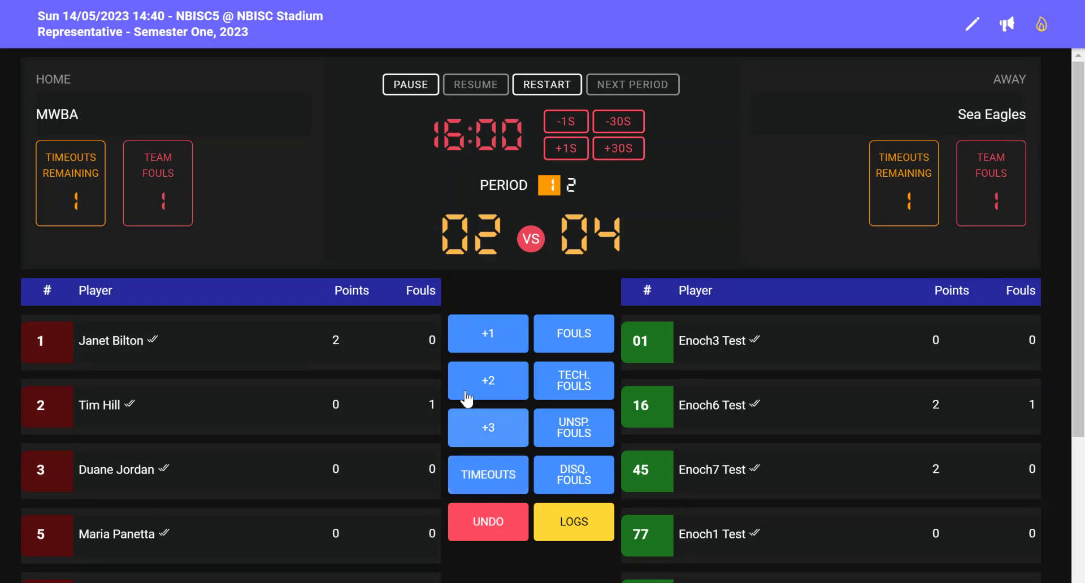
Use MWBA's remaining timeout and pause the clock at 15:24.
{"action": "left_click", "coordinate": [66, 118]}
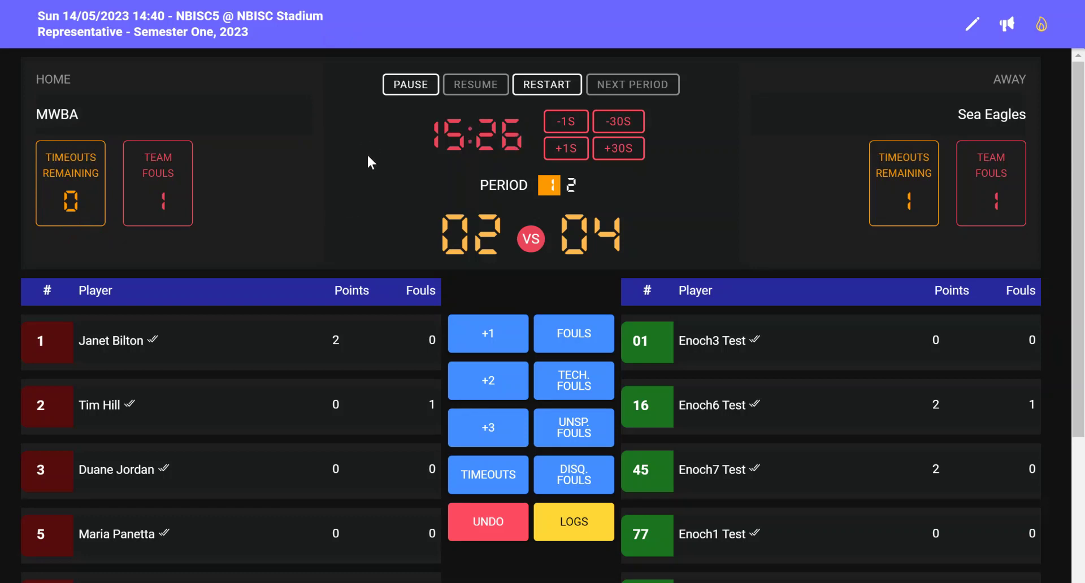
{"action": "left_click", "coordinate": [409, 87]}
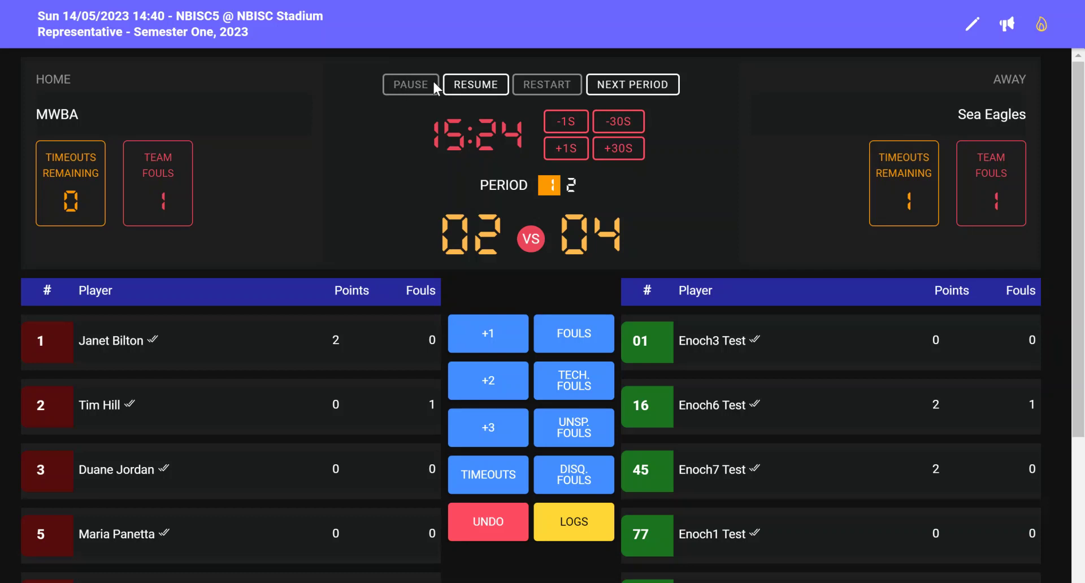
Resume the clock, give MWBA #3 two points, then undo them.
{"action": "left_click", "coordinate": [474, 87]}
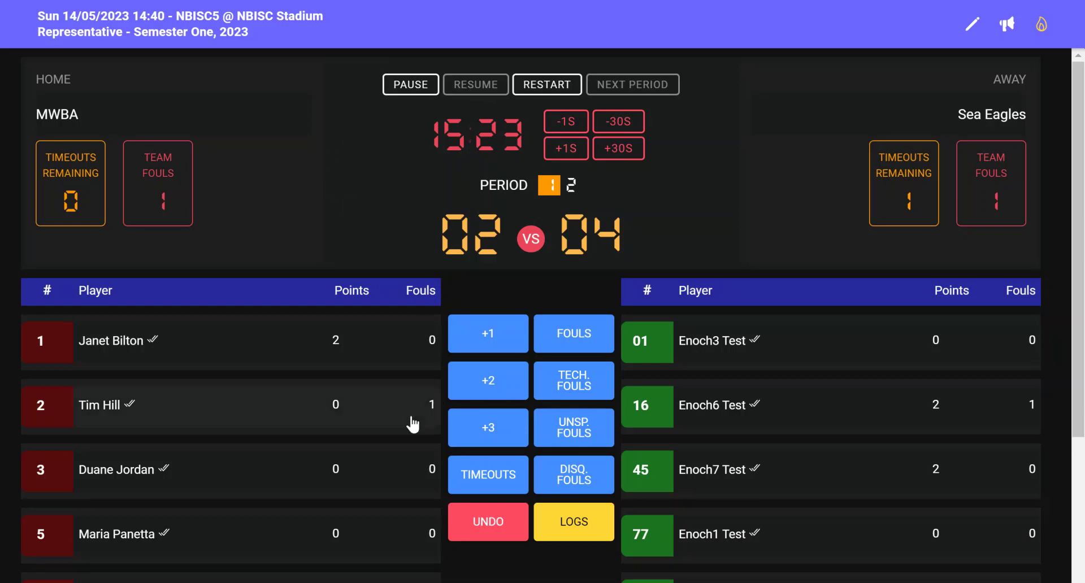
{"action": "left_click", "coordinate": [280, 477]}
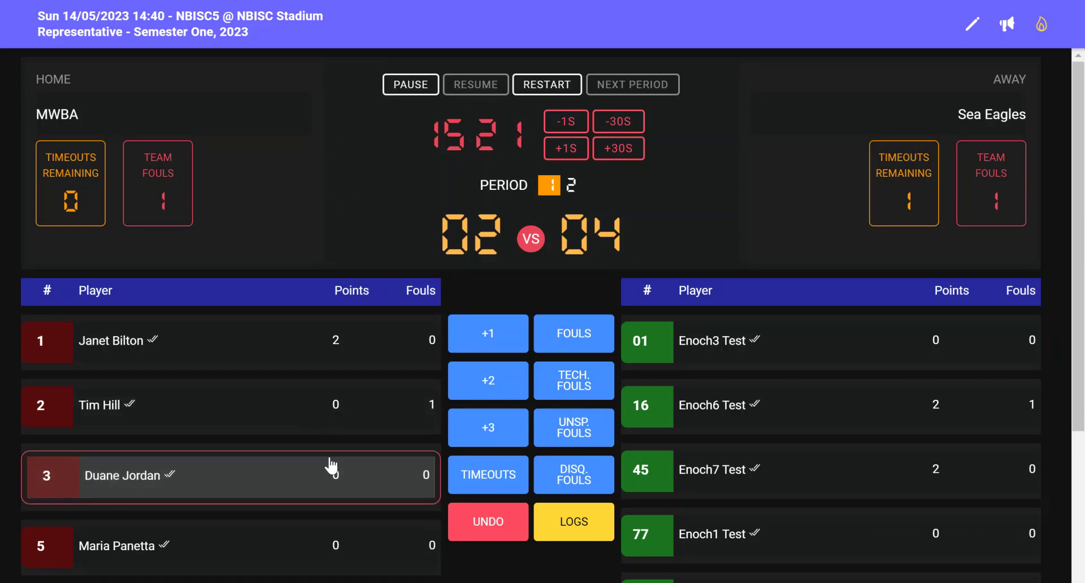
{"action": "left_click", "coordinate": [486, 380]}
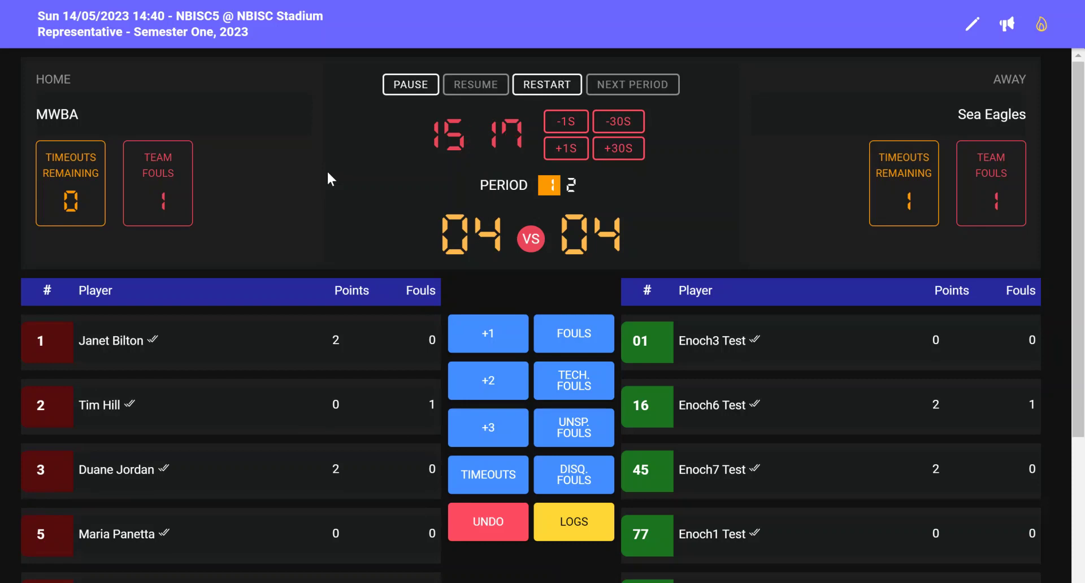
{"action": "left_click", "coordinate": [487, 526]}
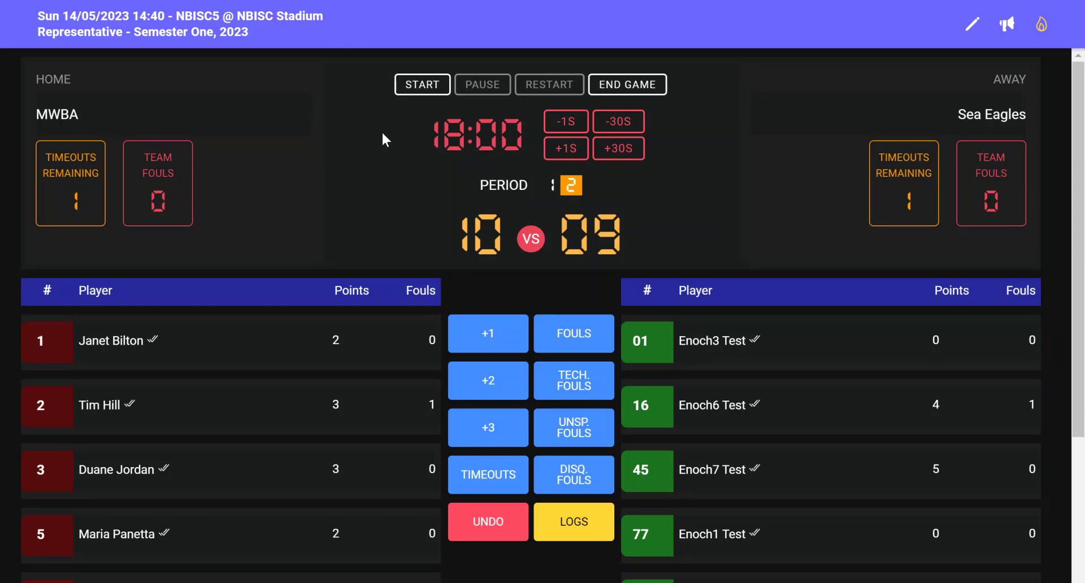
Start the period 2 clock and give MWBA #2 his fifth foul.
{"action": "left_click", "coordinate": [420, 90]}
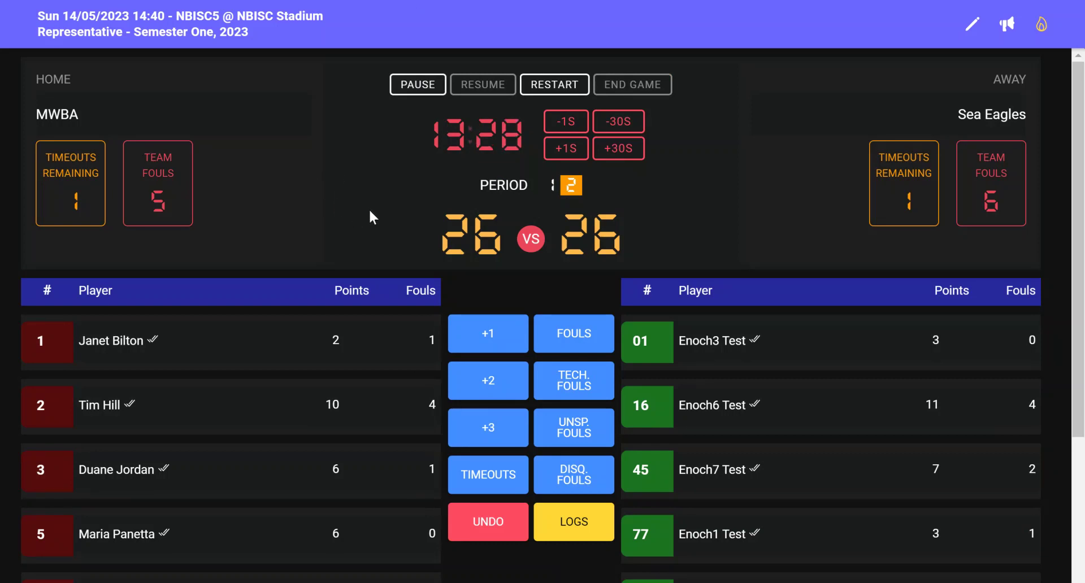
{"action": "left_click", "coordinate": [379, 403]}
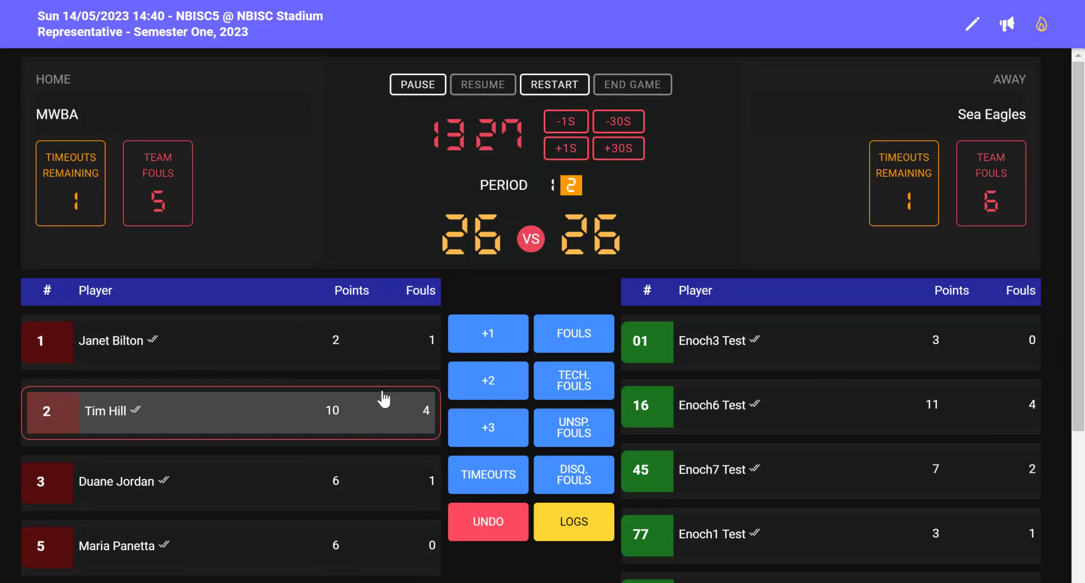
{"action": "left_click", "coordinate": [578, 338]}
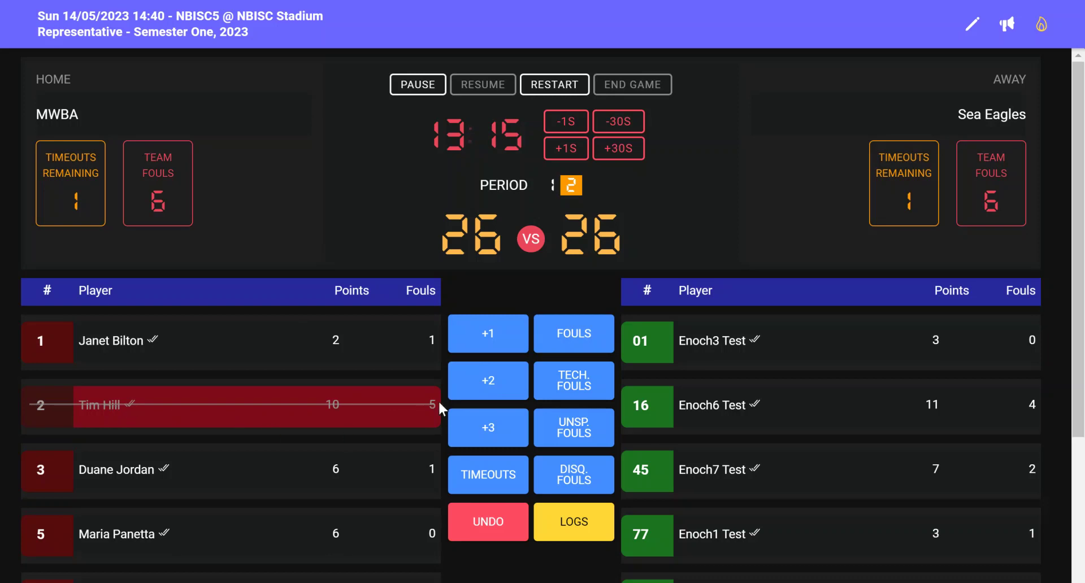
Record a second personal foul for MWBA player #1.
{"action": "left_click", "coordinate": [356, 349]}
{"action": "left_click", "coordinate": [577, 338]}
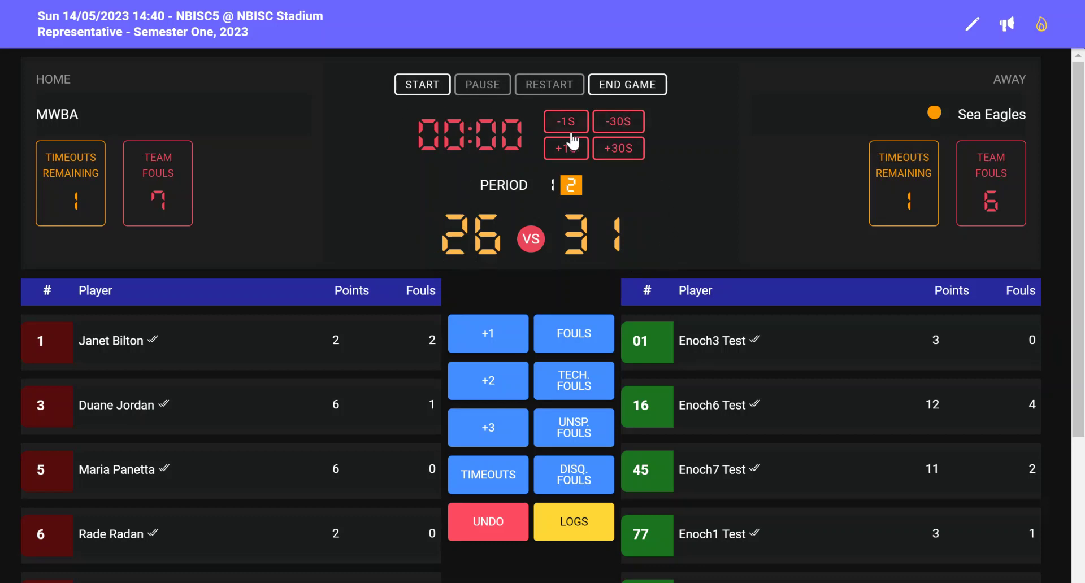
Add 30 seconds, restart the clock, and award MWBA player #3 two points for 28–31.
{"action": "left_click", "coordinate": [633, 152]}
{"action": "left_click", "coordinate": [421, 85]}
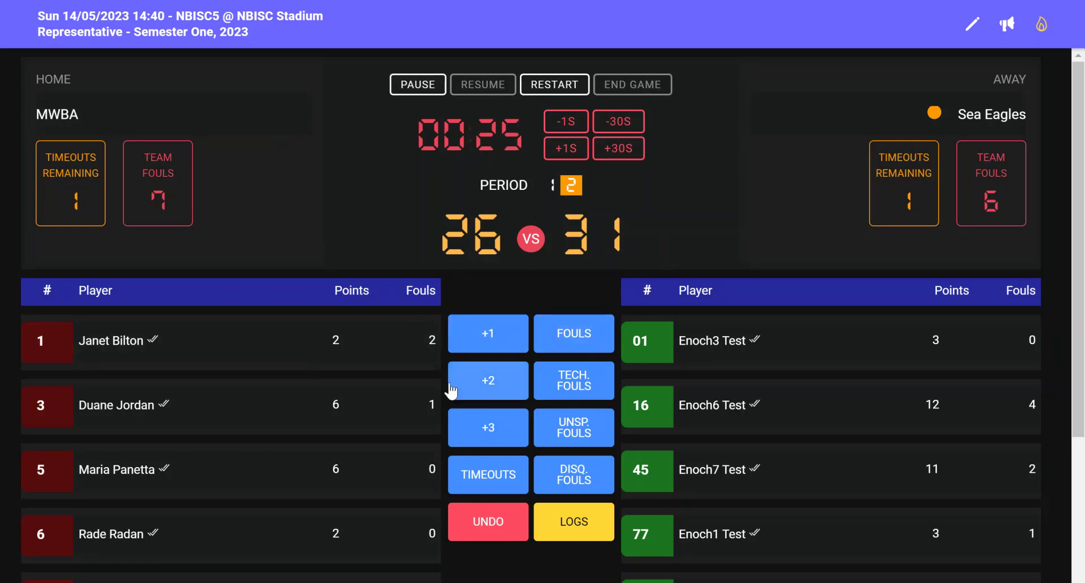
{"action": "left_click", "coordinate": [294, 412]}
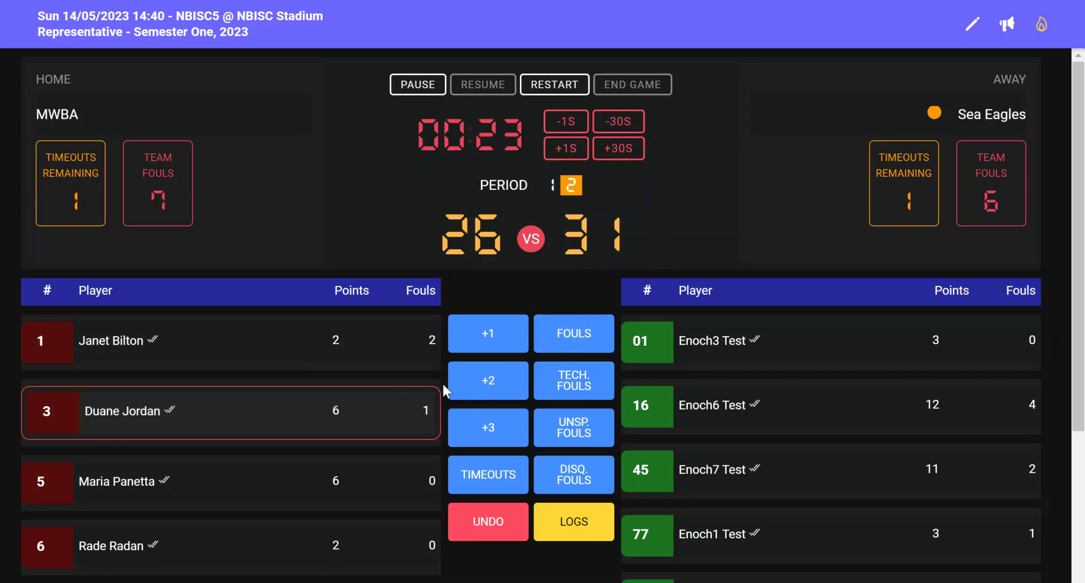
{"action": "left_click", "coordinate": [501, 384]}
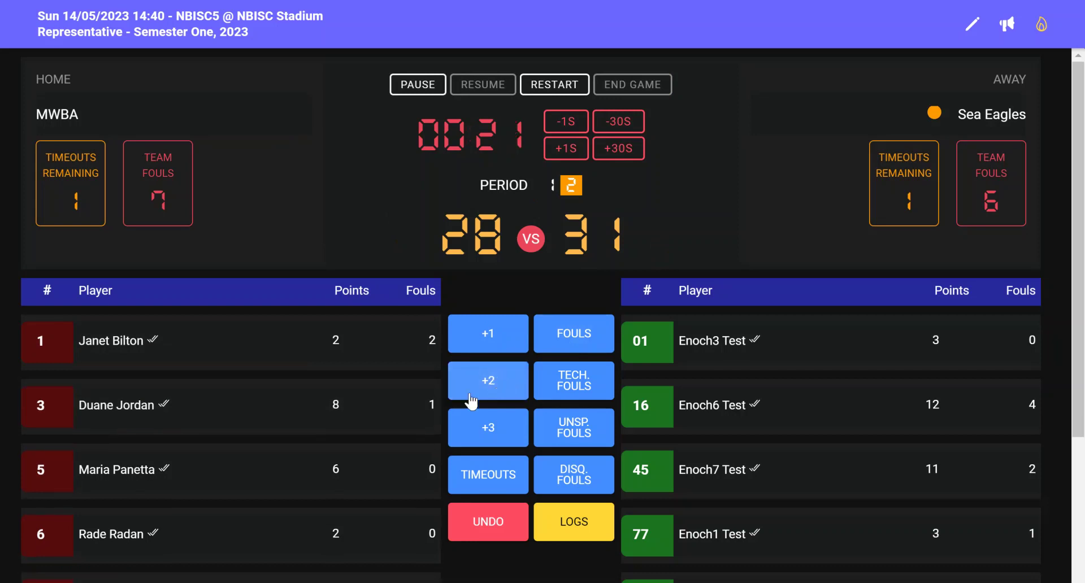
Take the clock down one second at a time to 00:00.
{"action": "left_click", "coordinate": [568, 125]}
{"action": "left_click", "coordinate": [569, 124]}
{"action": "left_click", "coordinate": [569, 123]}
{"action": "left_click", "coordinate": [569, 123]}
{"action": "left_click", "coordinate": [569, 123]}
{"action": "left_click", "coordinate": [569, 123]}
{"action": "left_click", "coordinate": [569, 123]}
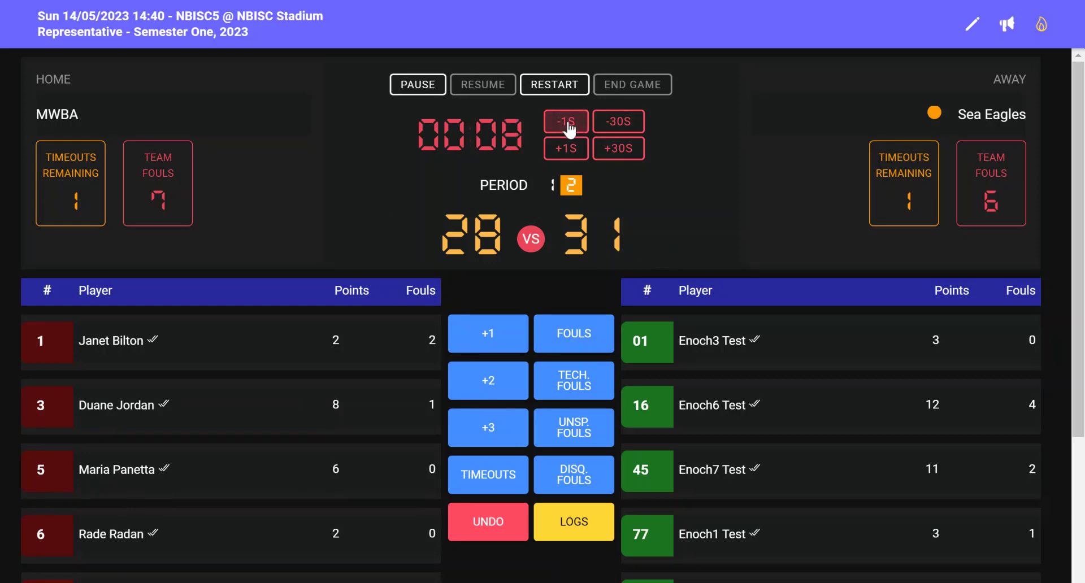
{"action": "left_click", "coordinate": [569, 124]}
{"action": "left_click", "coordinate": [568, 123]}
{"action": "left_click", "coordinate": [569, 123]}
{"action": "left_click", "coordinate": [569, 124]}
{"action": "left_click", "coordinate": [569, 124]}
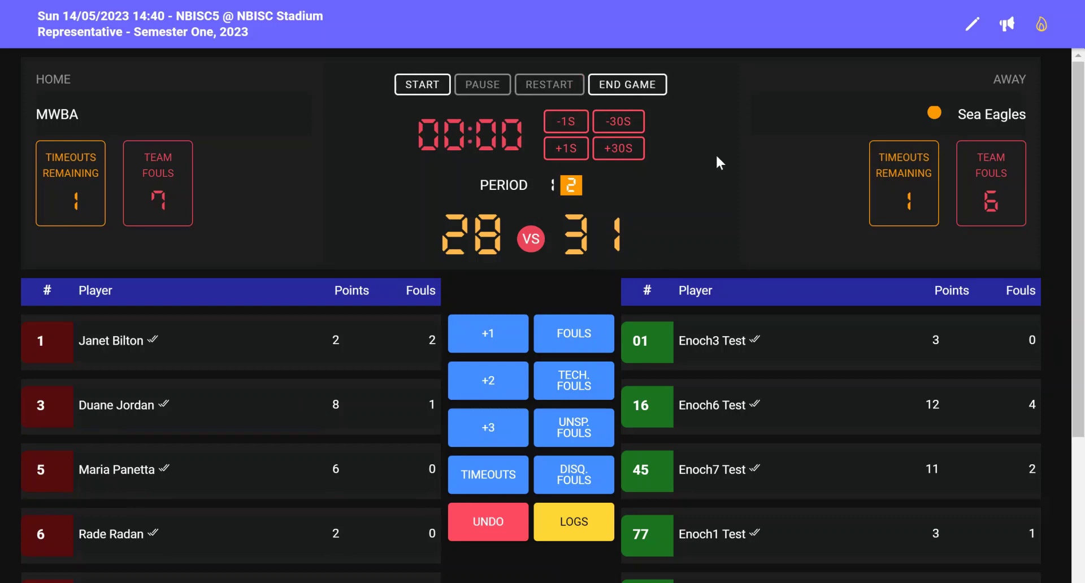